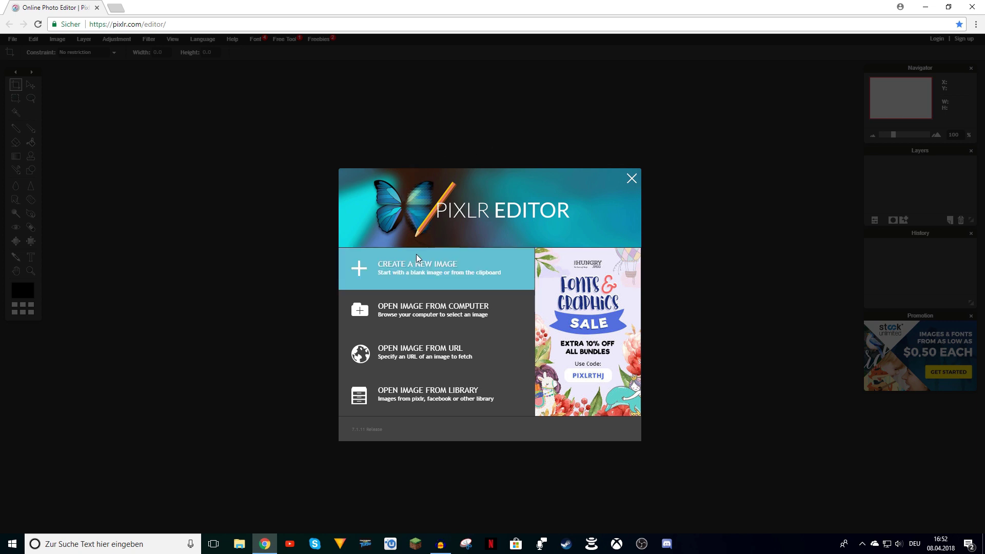
Create a new blank image 1280 px wide and 720 px high with a transparent background
left_click(471, 266)
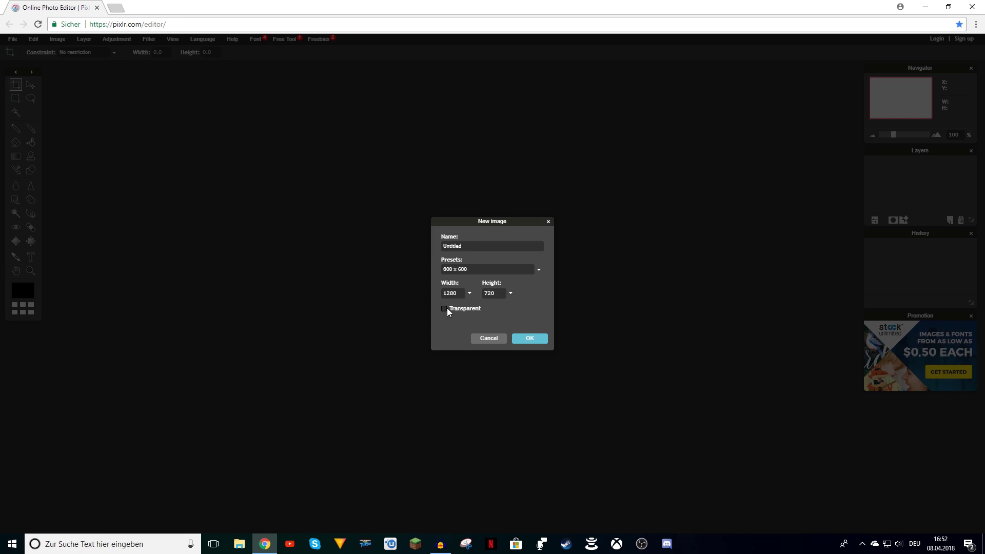
left_click(533, 343)
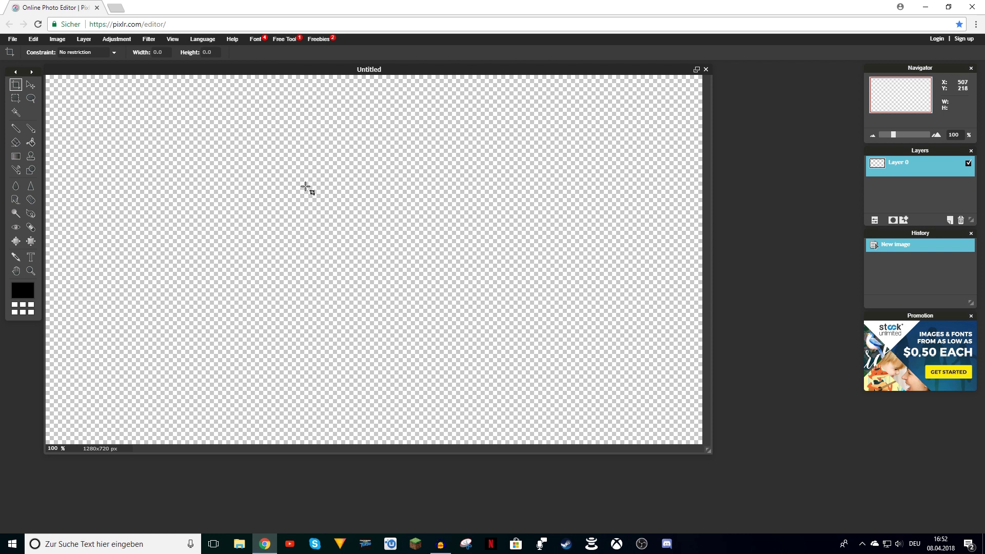
Open the blue-starburst_234245 picture from the computer as a separate image
left_click(6, 39)
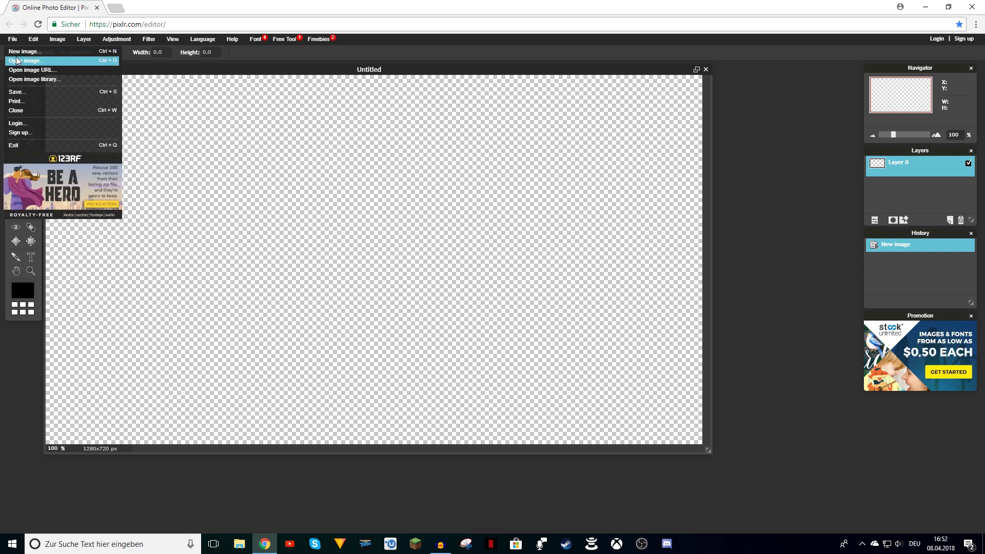
left_click(17, 61)
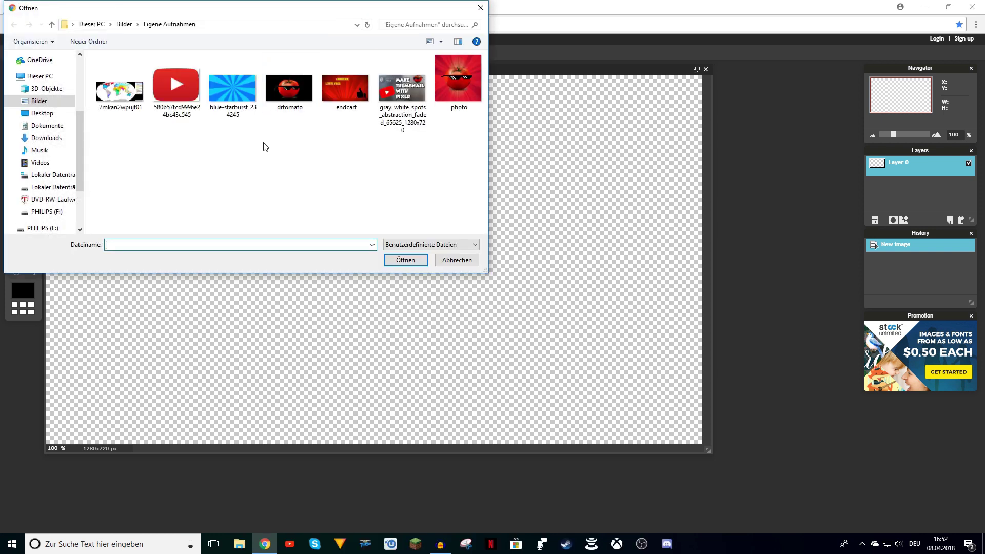
left_click(244, 97)
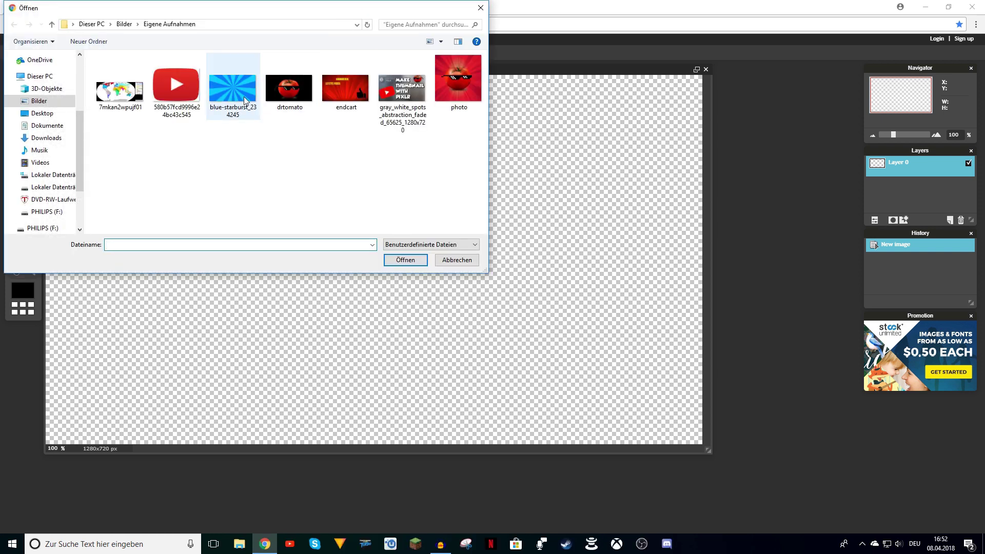
left_click(405, 260)
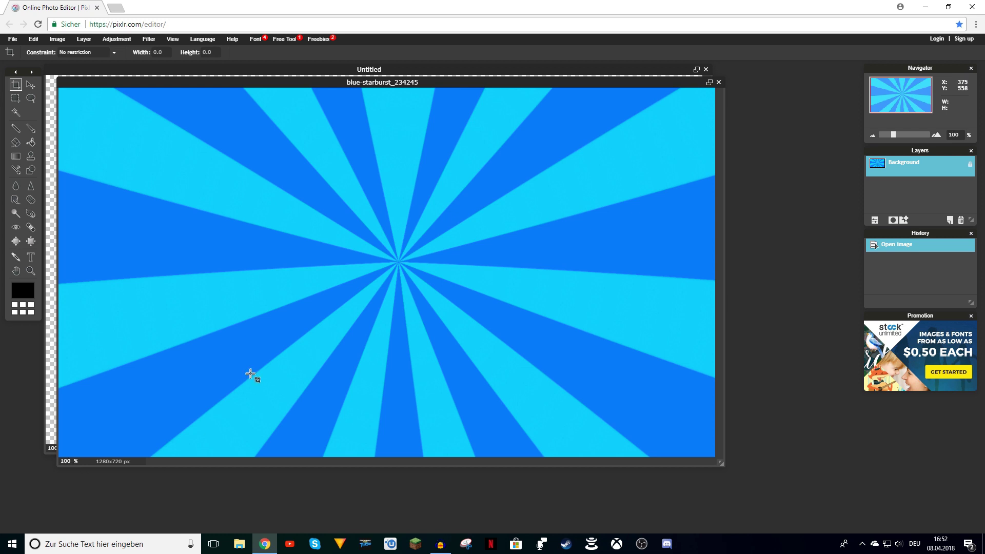
Copy the entire blue starburst picture and paste it as a new layer into the Untitled image
key("ctrl+a")
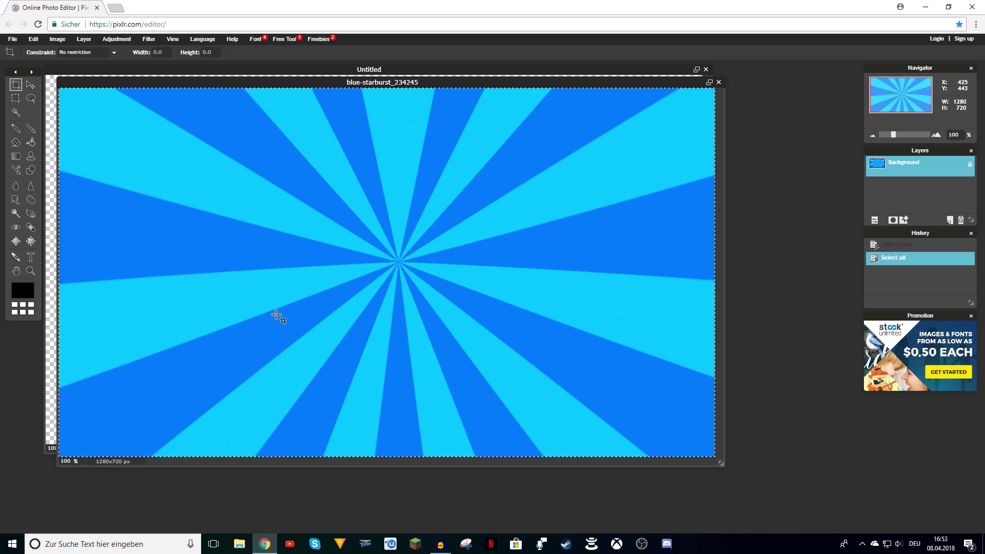
key("ctrl+c")
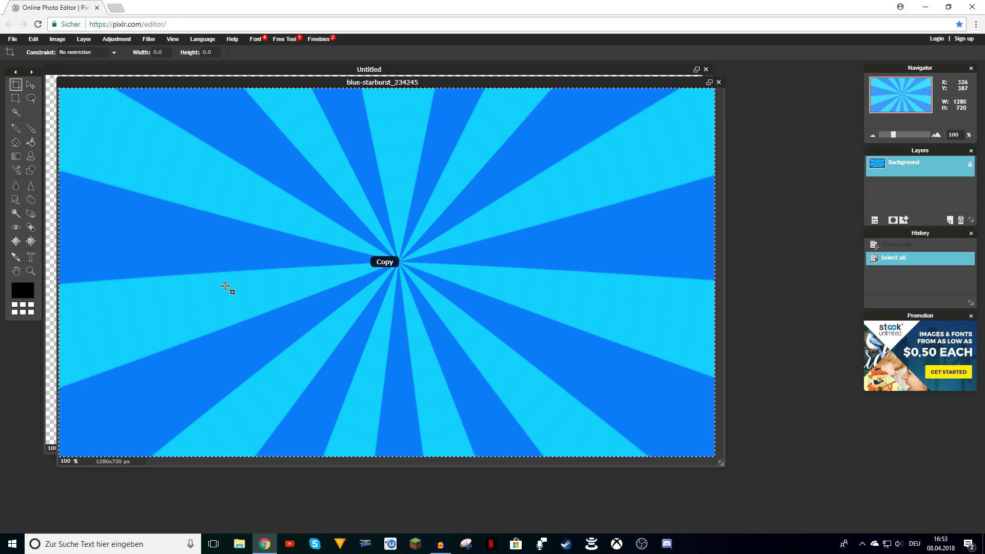
left_click(55, 293)
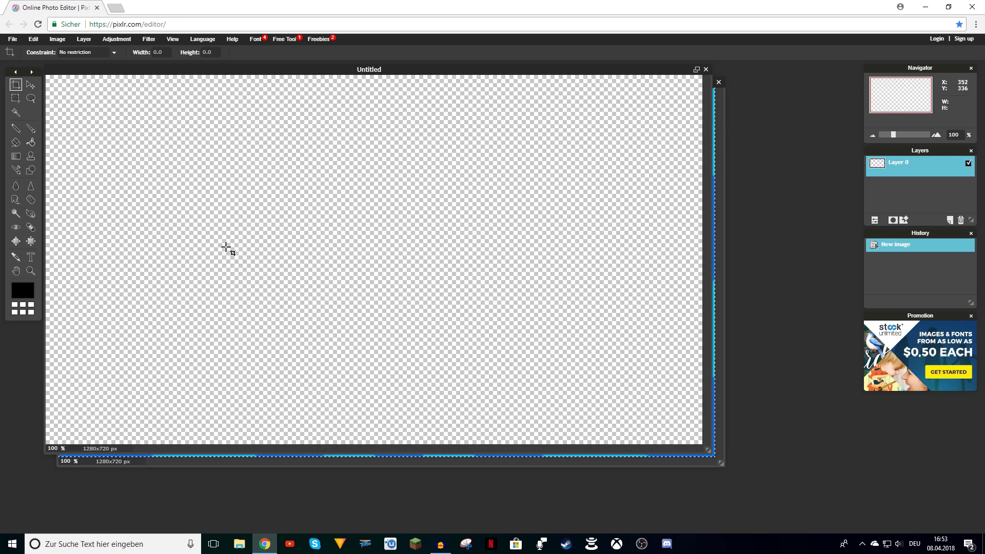
key("ctrl+v")
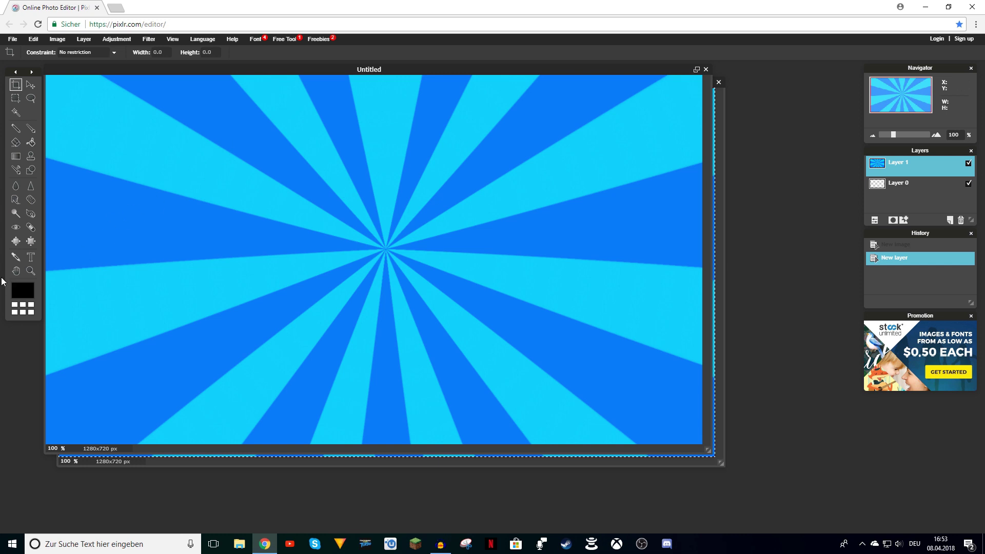
Add a text layer reading "YOUR THUMBNAIL" left of the starburst's centre
left_click(31, 257)
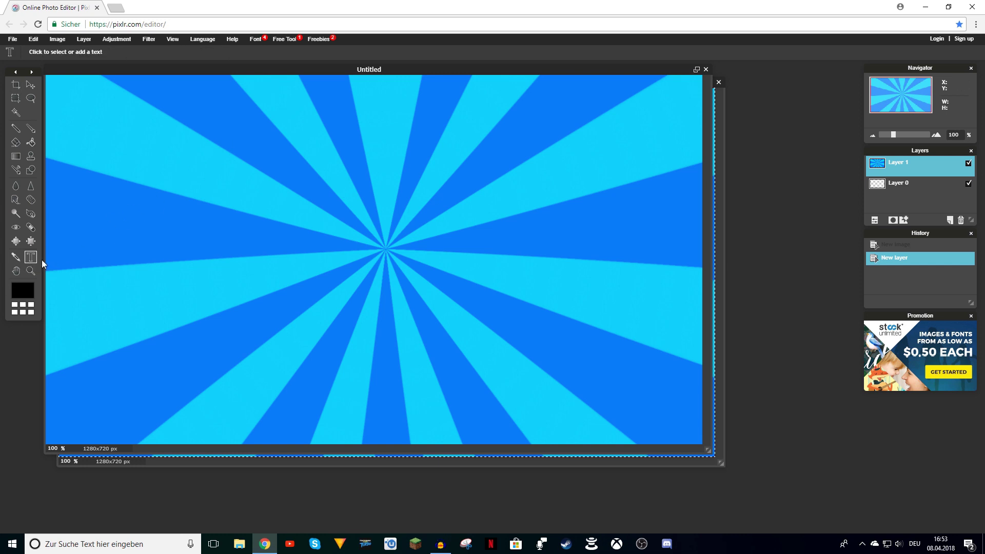
left_click(234, 211)
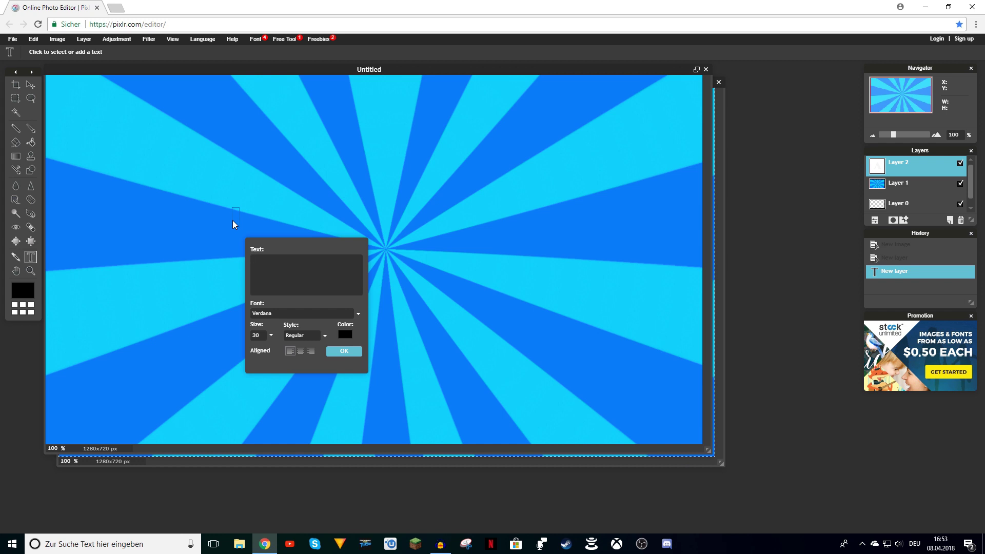
type("YOURTHUMBN")
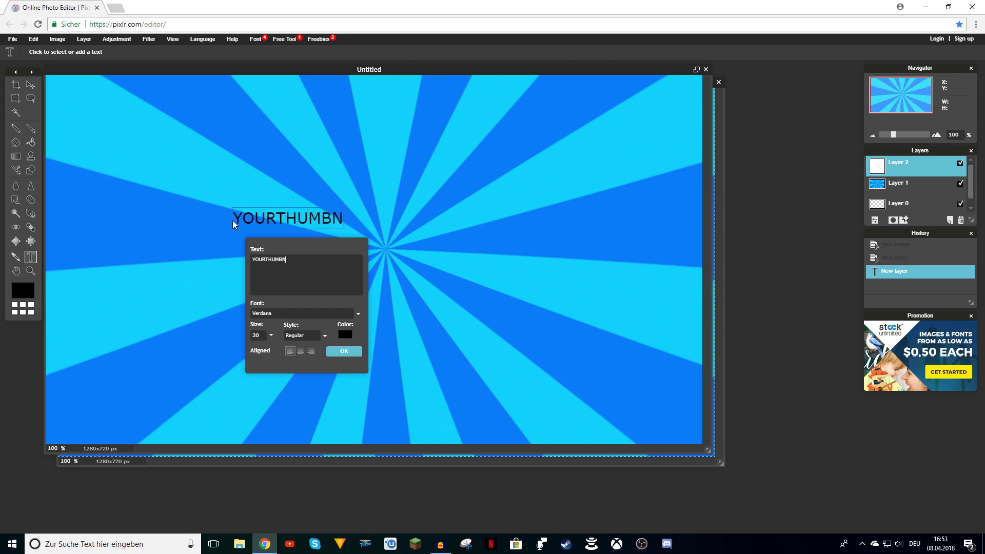
type("AIL")
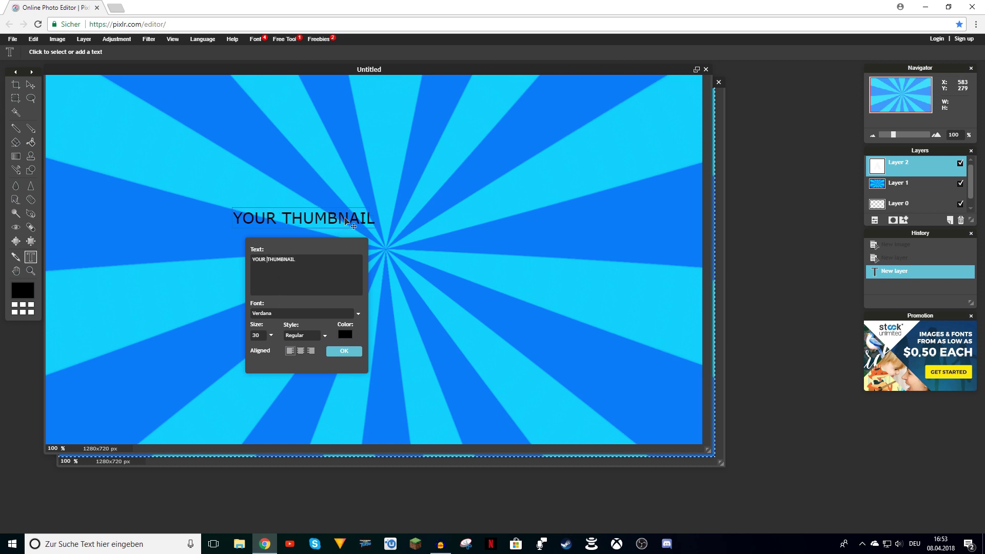
Set the text's font to GROBOLD and its colour to white (ffffff)
left_click(301, 318)
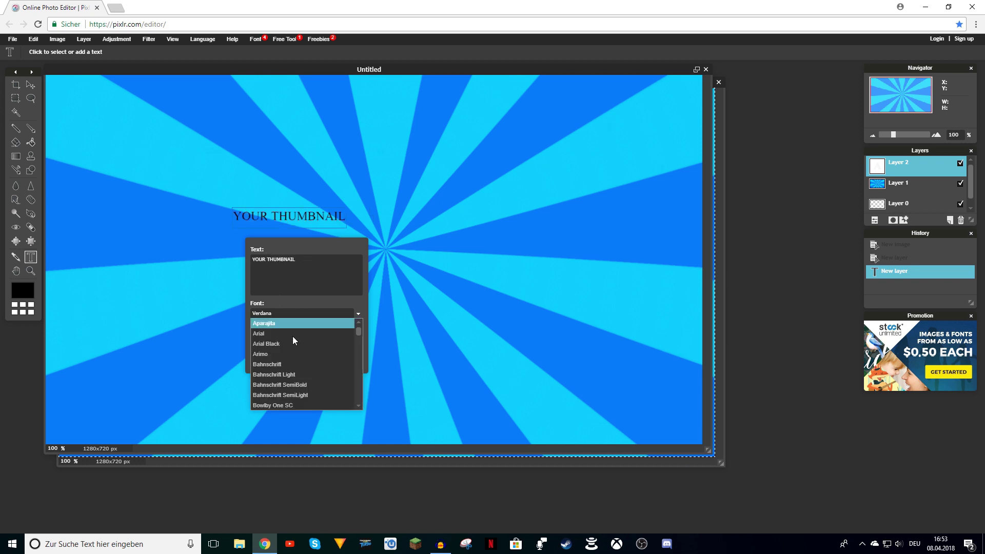
scroll(306, 362, "down", 3)
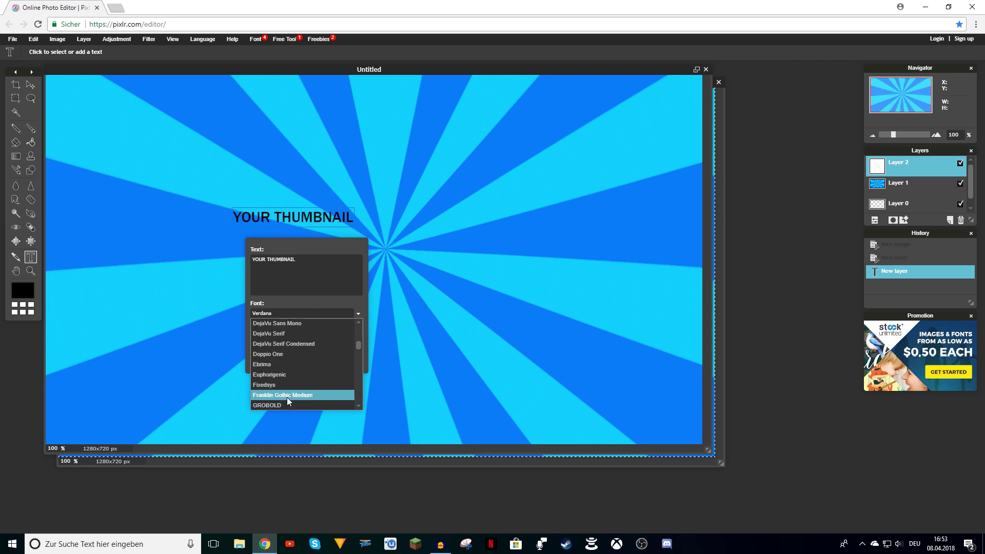
left_click(282, 405)
left_click(345, 334)
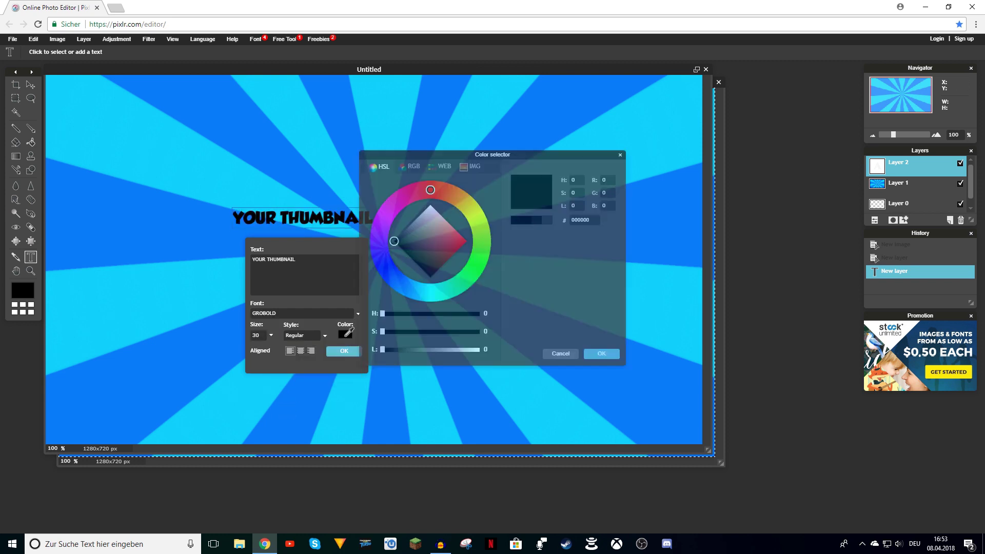
left_click_drag(434, 274, 432, 120)
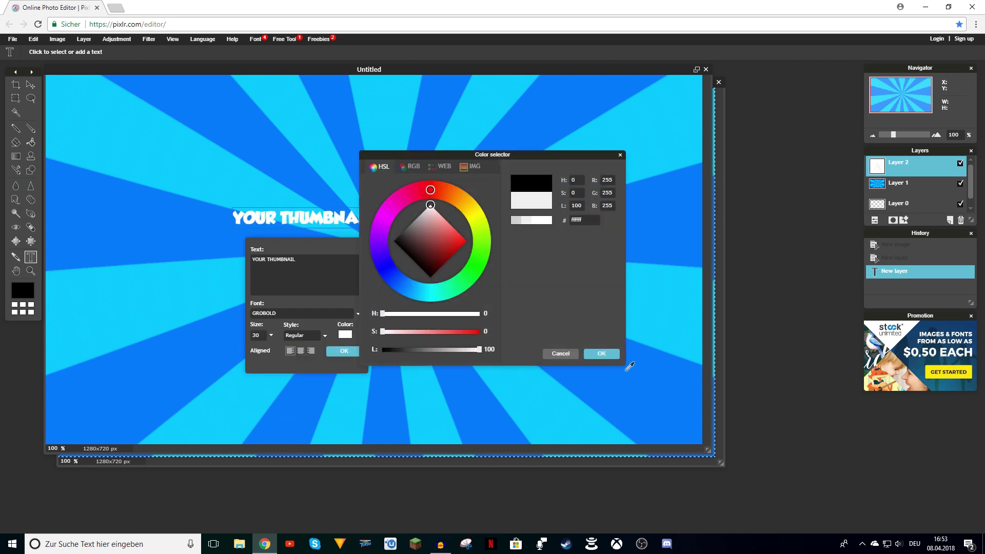
left_click(596, 353)
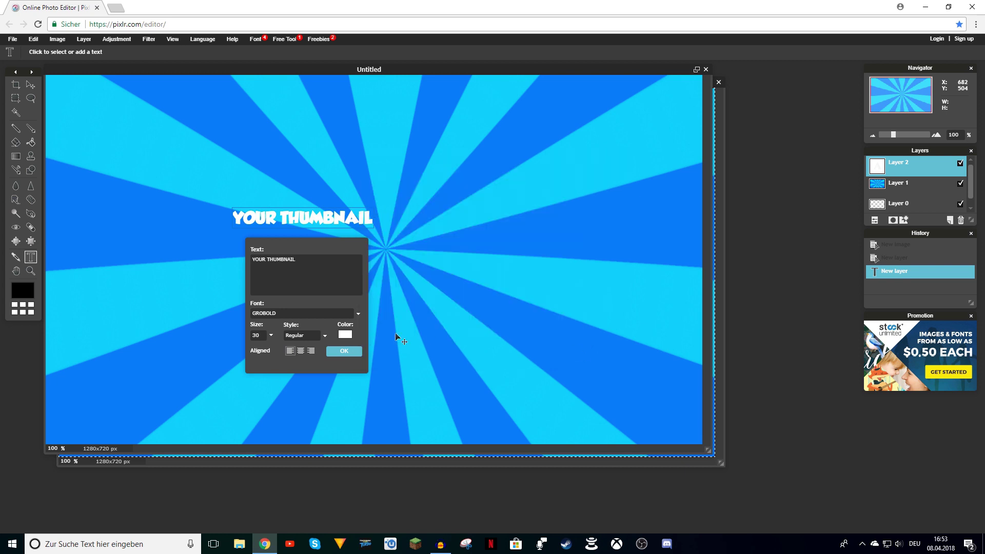
Set the text size to 999 and accept the text settings
left_click(271, 335)
left_click_drag(226, 348, 301, 363)
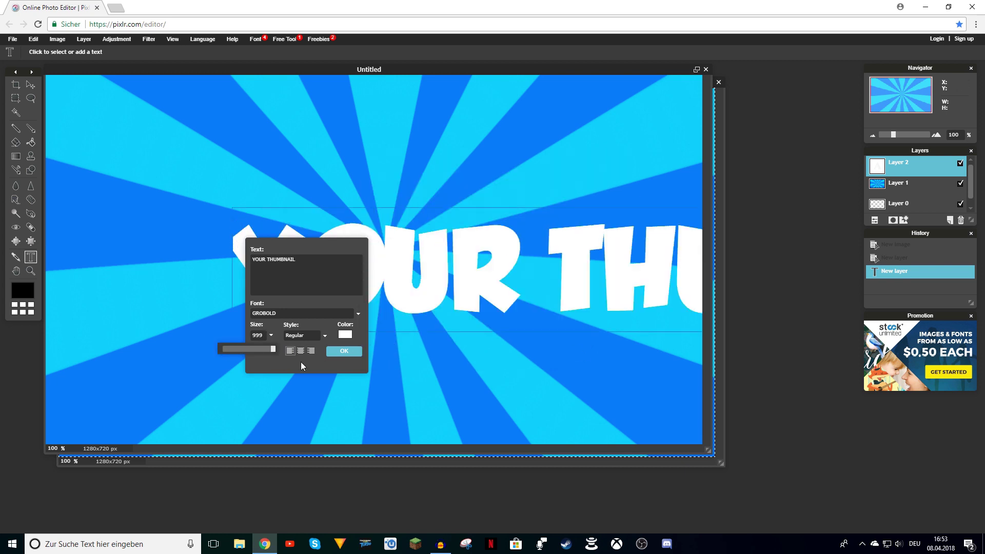
left_click(336, 350)
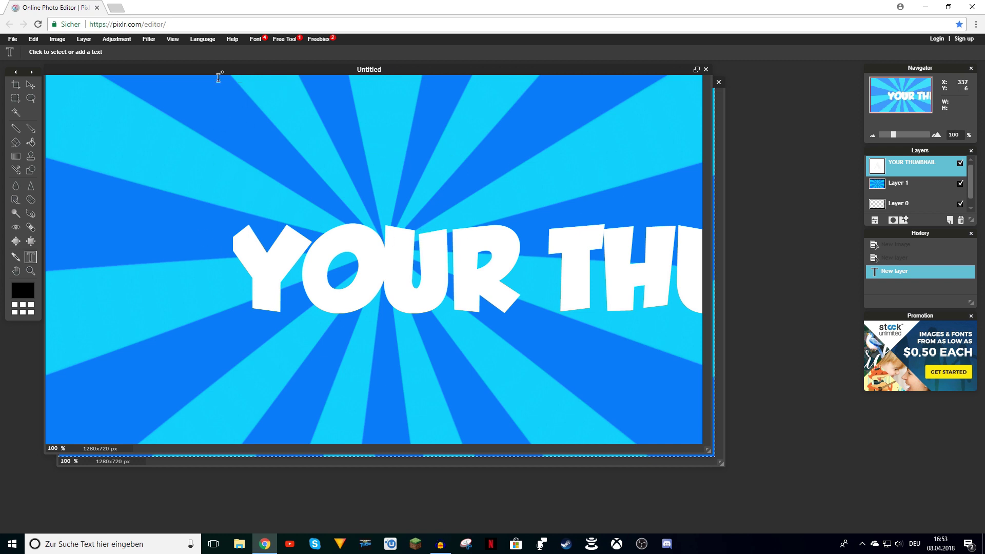
Rasterize the YOUR THUMBNAIL layer and free-transform it so the whole taller text fits across the middle of the canvas, applying the changes
left_click(85, 38)
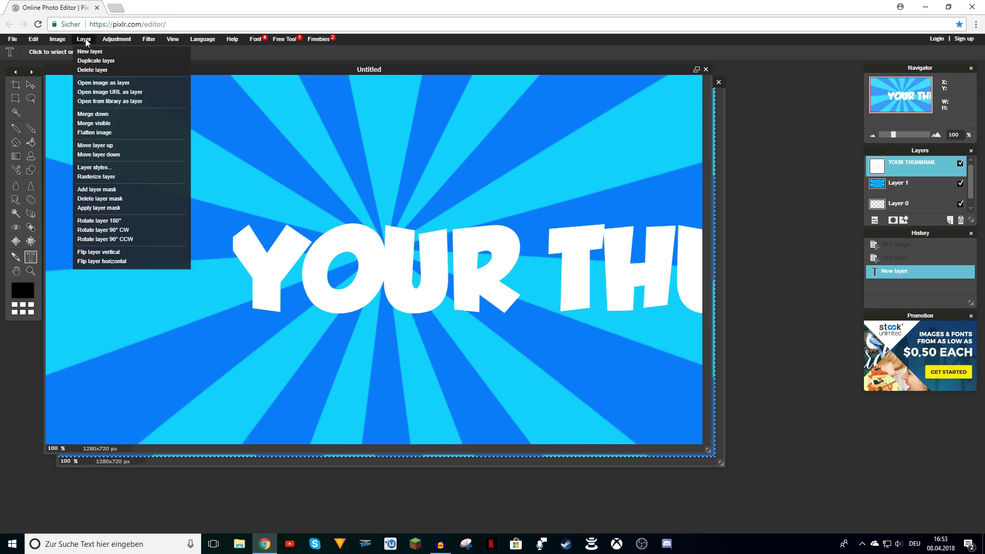
left_click(101, 178)
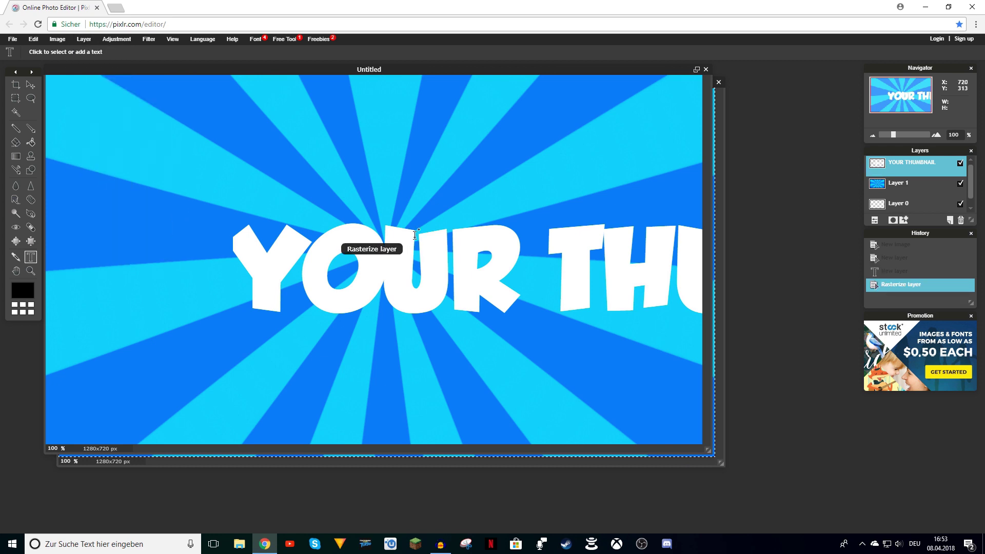
left_click(33, 38)
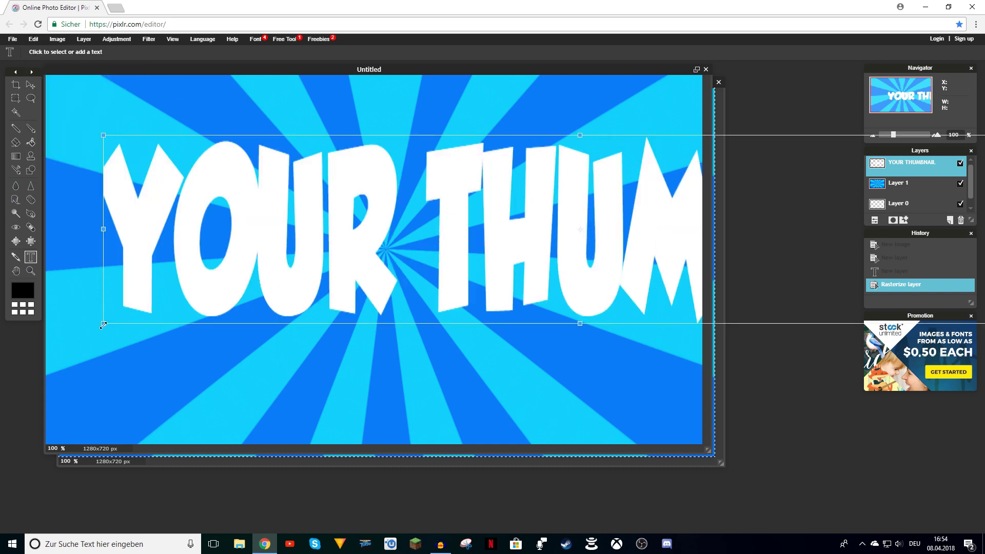
left_click_drag(103, 325, 293, 297)
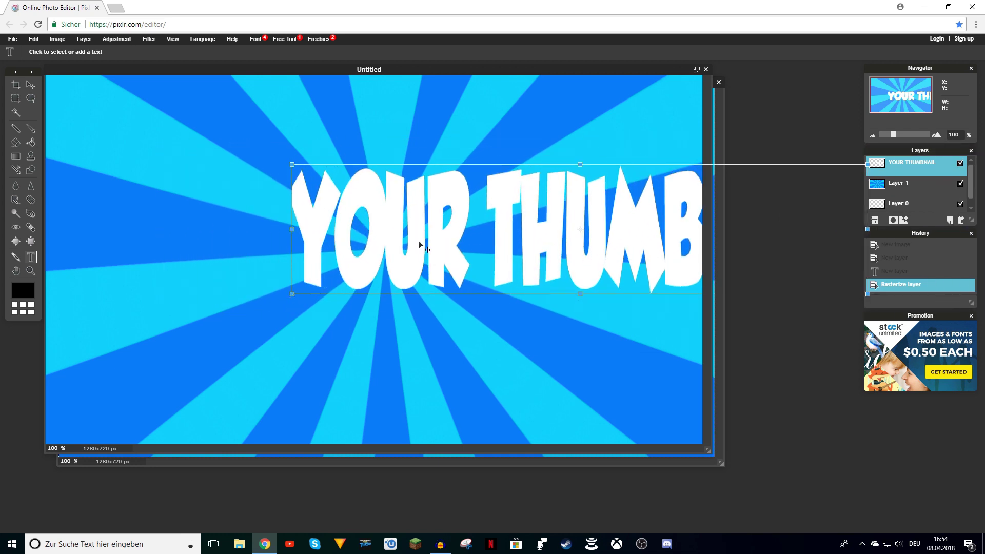
left_click_drag(422, 245, 248, 257)
left_click(247, 113)
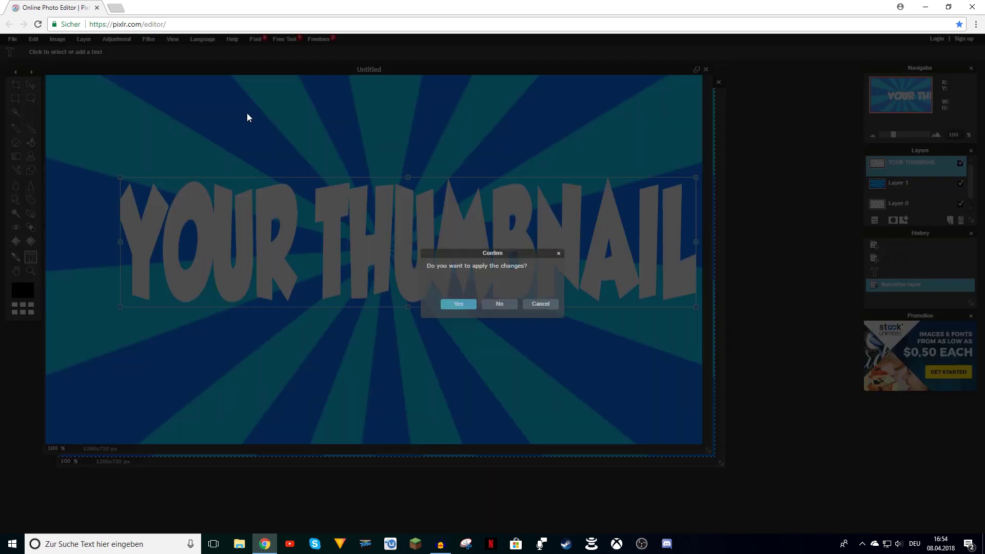
left_click(458, 303)
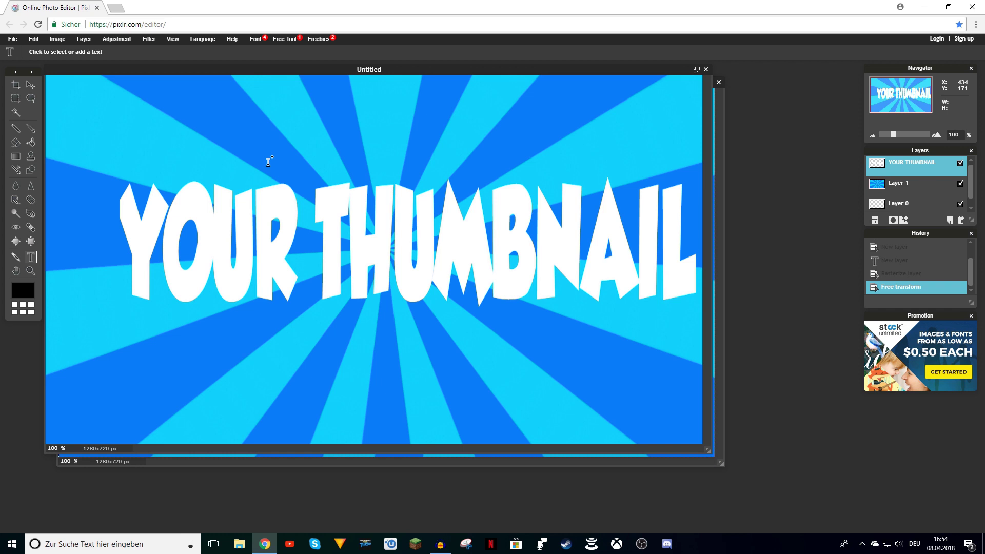
Open the red play-button picture 580b57fcd9996e24bc43c545 from the computer as a separate image
left_click(7, 41)
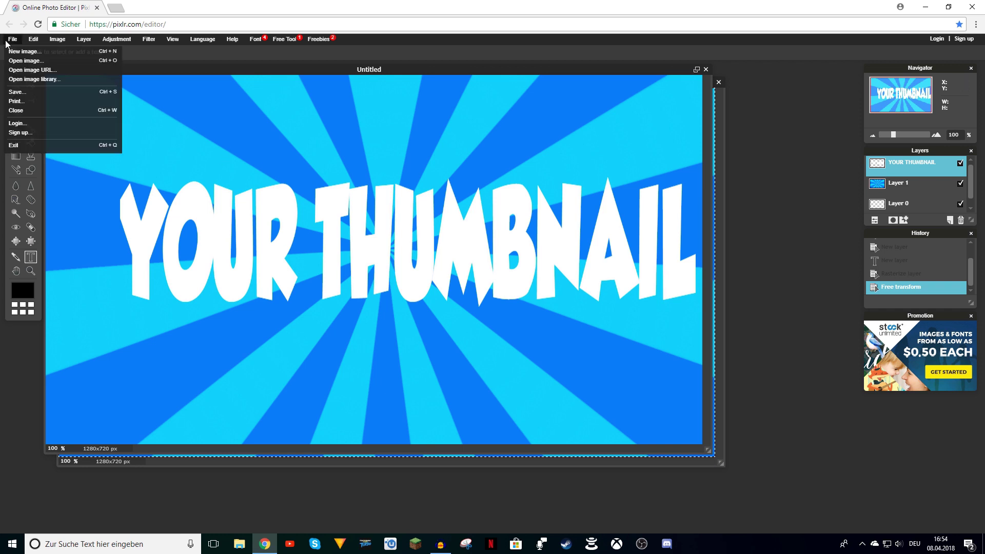
left_click(26, 59)
left_click(178, 85)
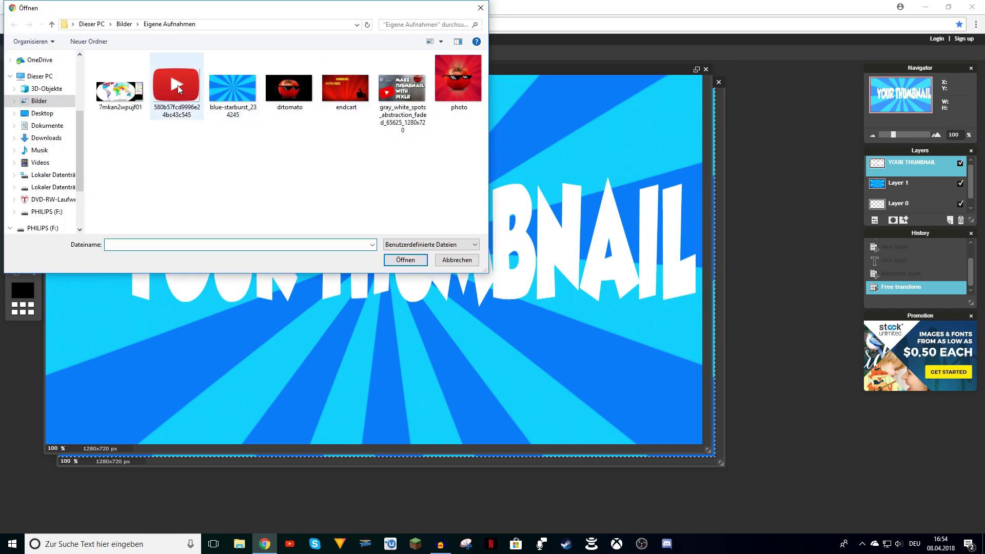
left_click(405, 260)
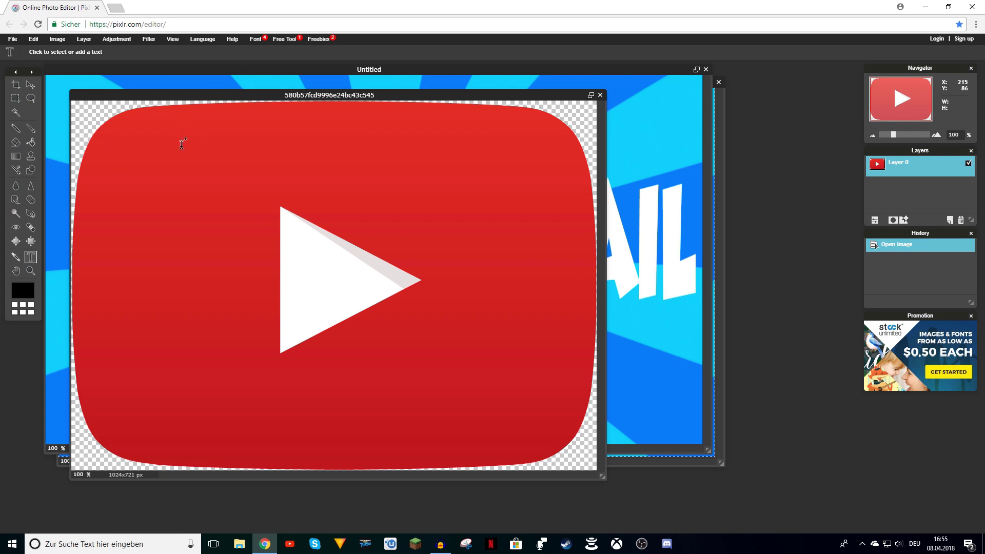
Copy the entire play-button picture and paste it as a new layer above the text in the Untitled image
key("ctrl+a")
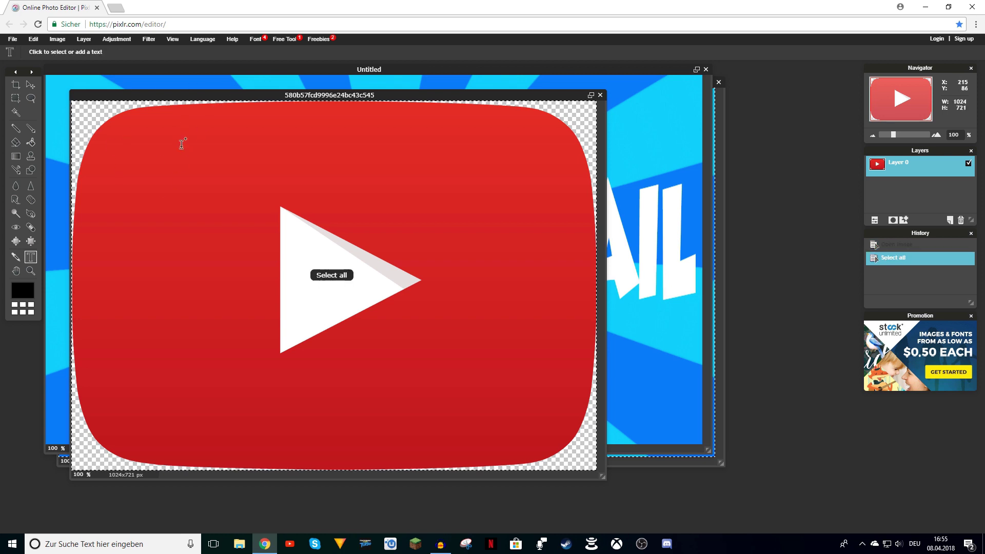
key("ctrl+c")
left_click(610, 154)
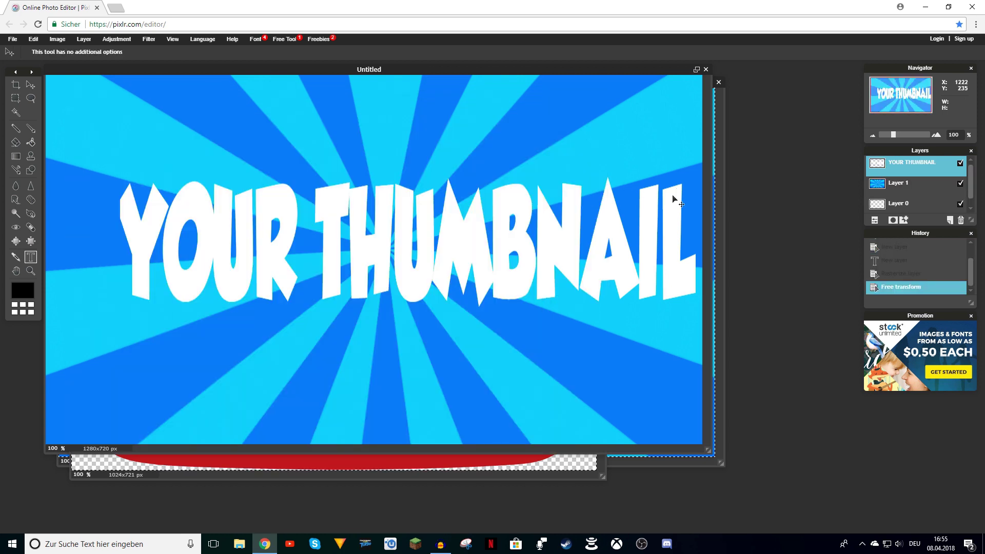
key("ctrl+v")
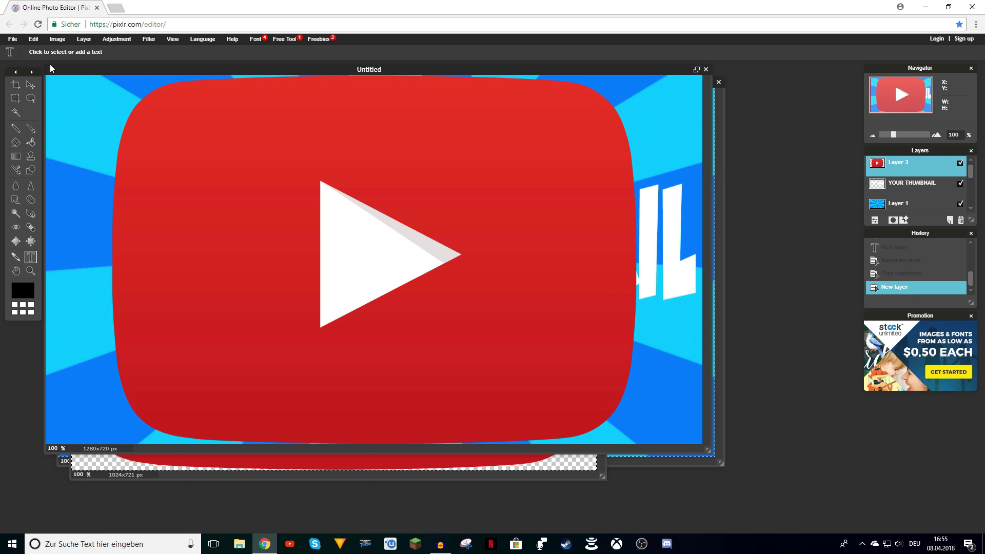
Free-transform the play-button layer: shrink it, tilt it clockwise about 30 degrees, place it below the text near the canvas's lower edge, and apply the changes
left_click(34, 40)
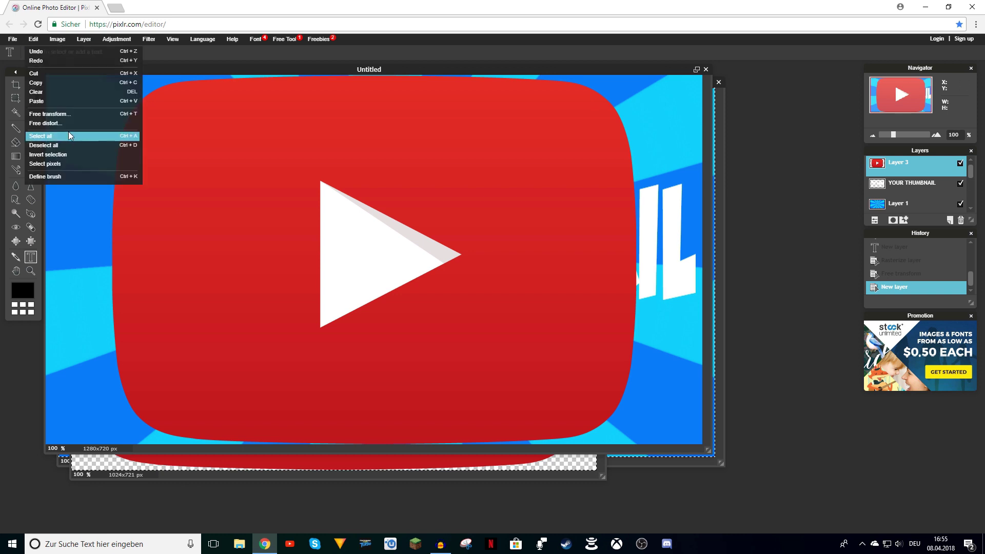
left_click(60, 110)
left_click_drag(121, 81, 280, 202)
left_click_drag(321, 269, 459, 318)
left_click_drag(417, 369, 362, 356)
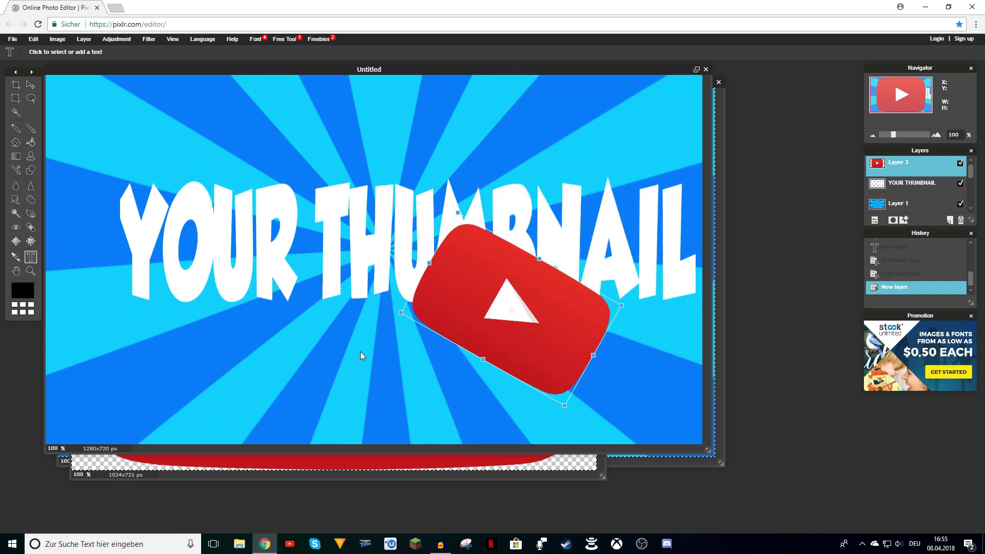
left_click_drag(539, 352, 413, 365)
left_click(552, 319)
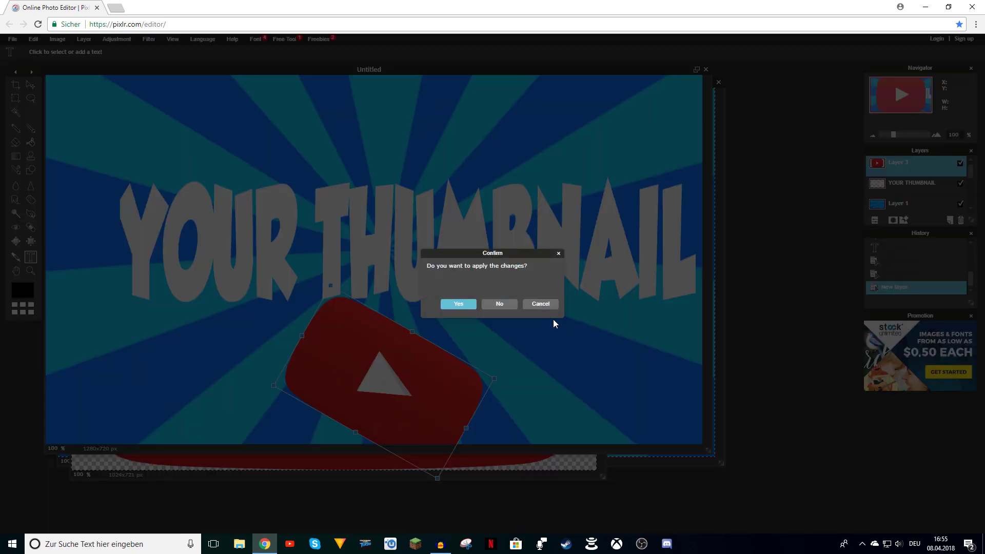
left_click(458, 303)
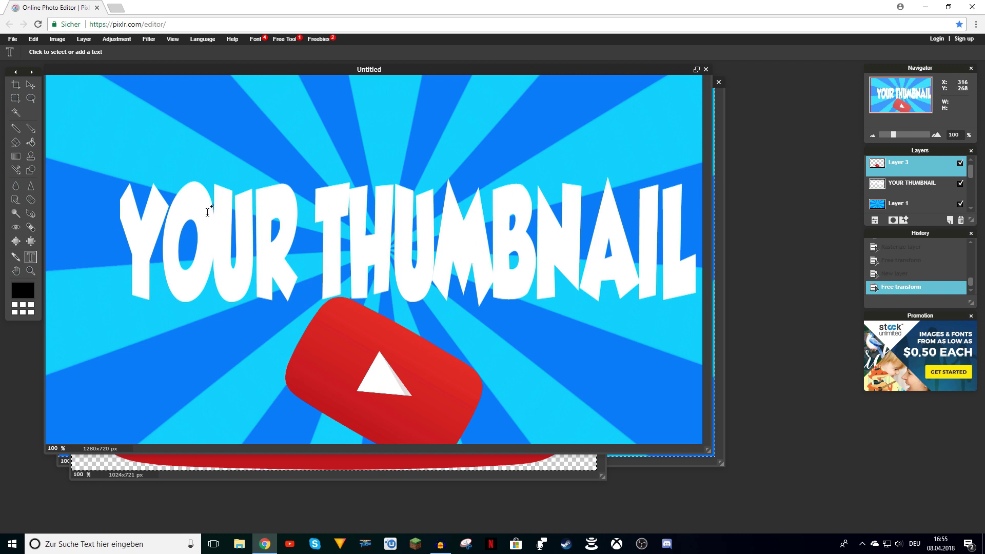
Add a black drop shadow layer style to the play button with opacity 75, distance 10, size 0 and angle -135°
left_click(84, 39)
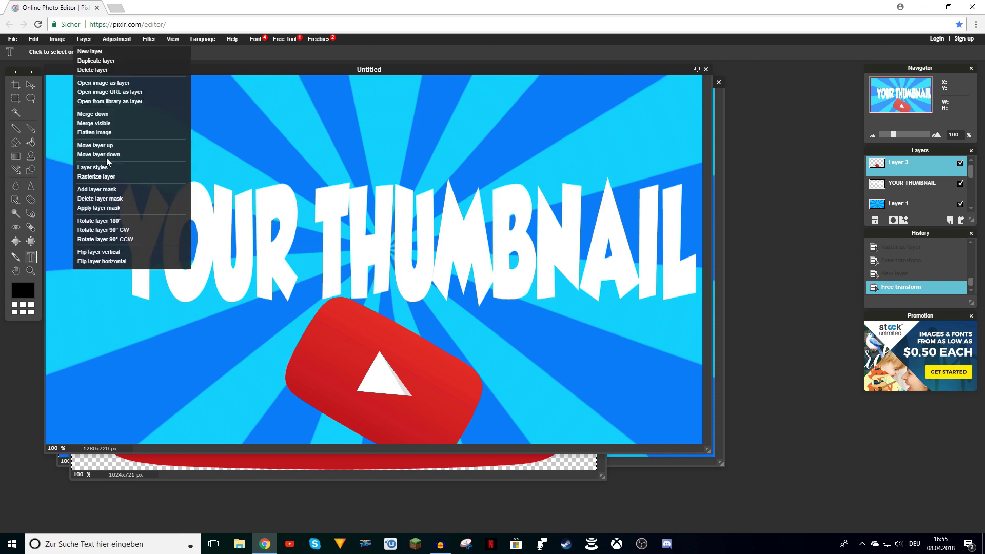
left_click(104, 168)
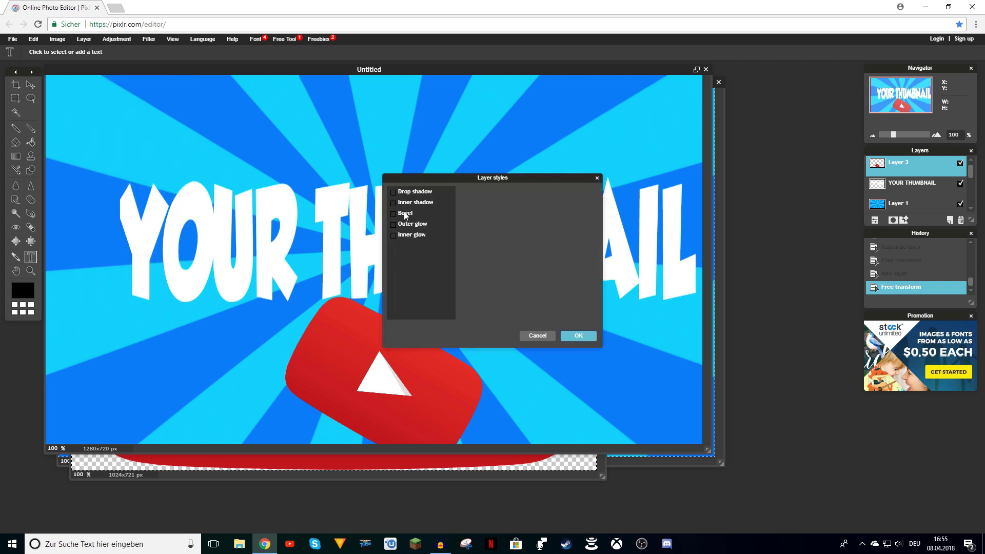
left_click(394, 192)
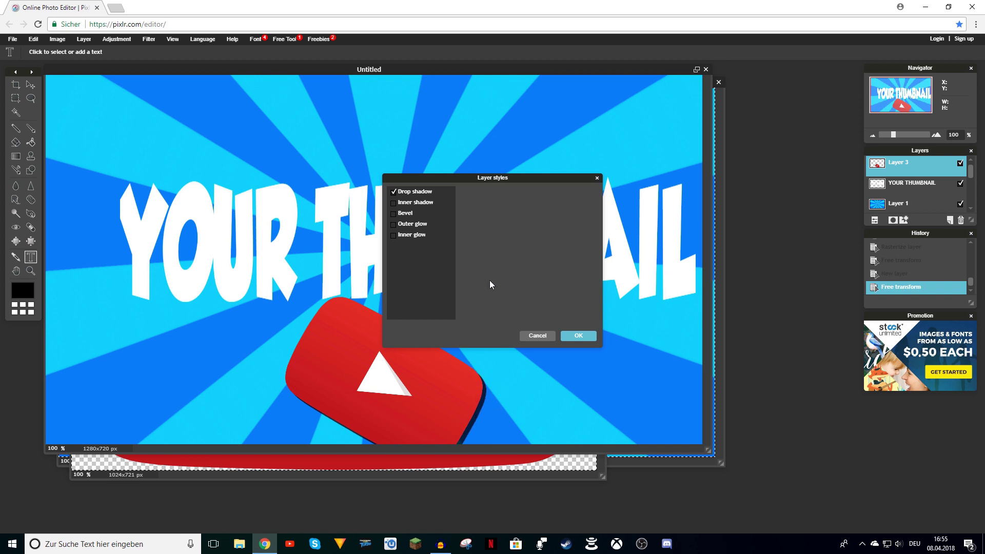
left_click(420, 192)
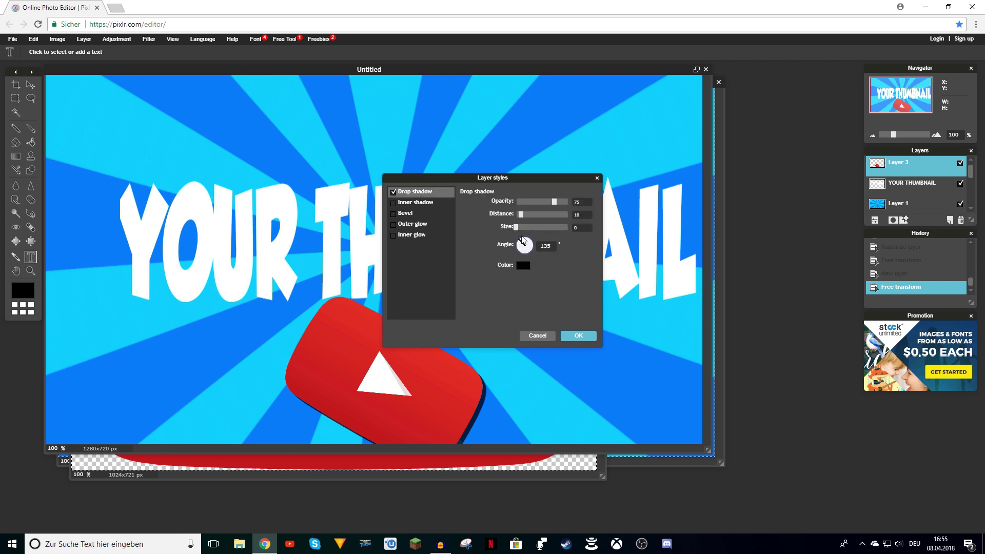
mouse_move(516, 227)
left_mouse_down()
mouse_move(556, 236)
mouse_move(508, 238)
left_mouse_up()
left_click(578, 336)
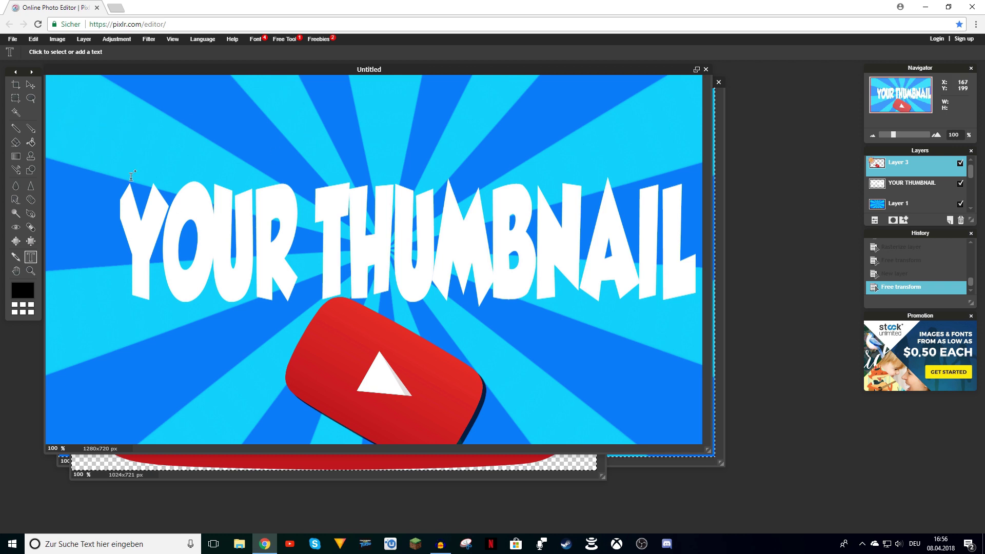
Save the thumbnail to the computer under the name fknfgwg in PNG (Transparent, full quality) format
left_click(13, 39)
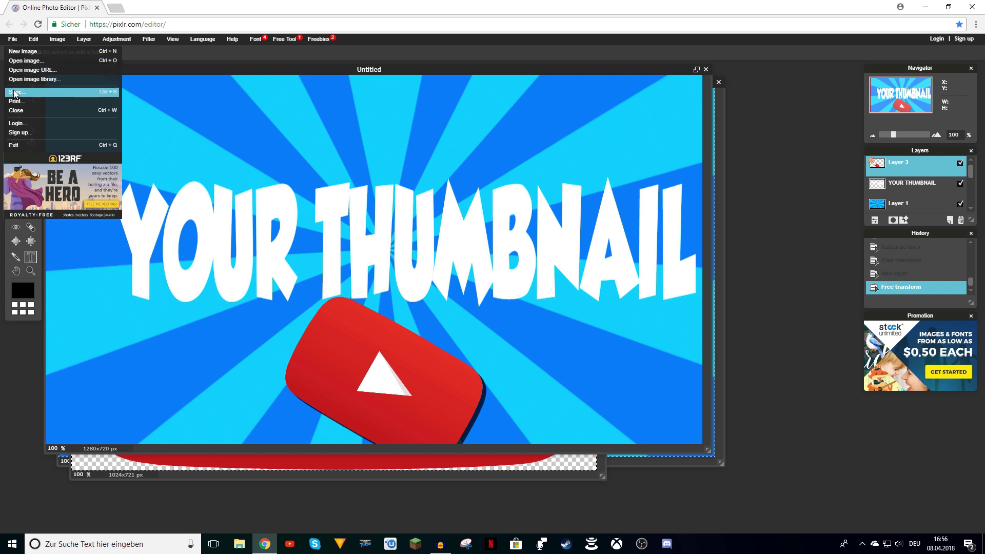
left_click(14, 93)
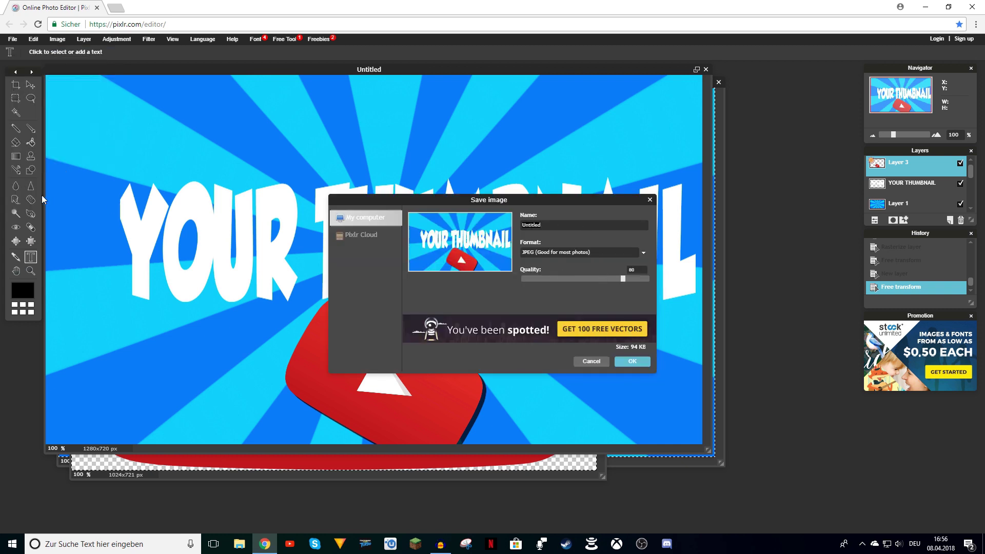
type("fknfgwg")
left_click(643, 252)
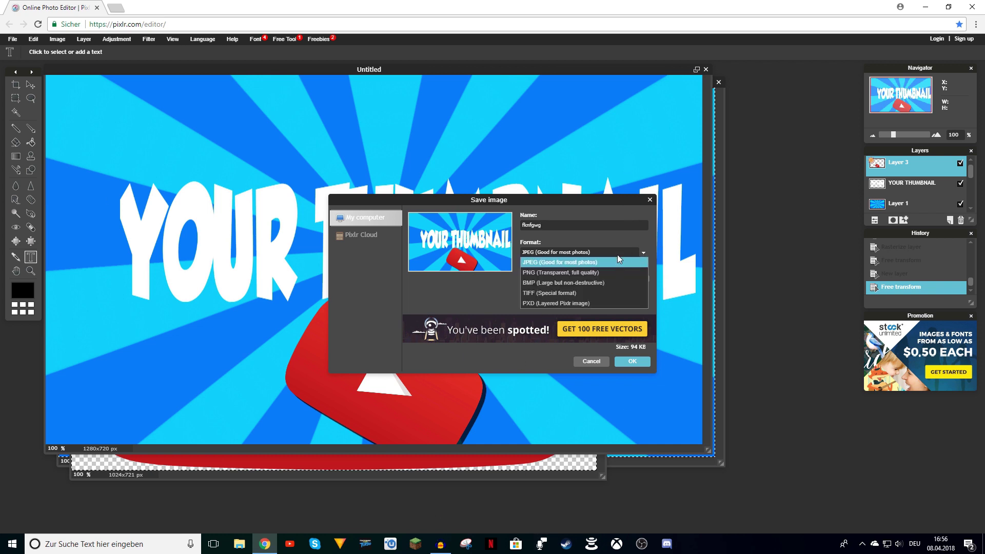
left_click(590, 274)
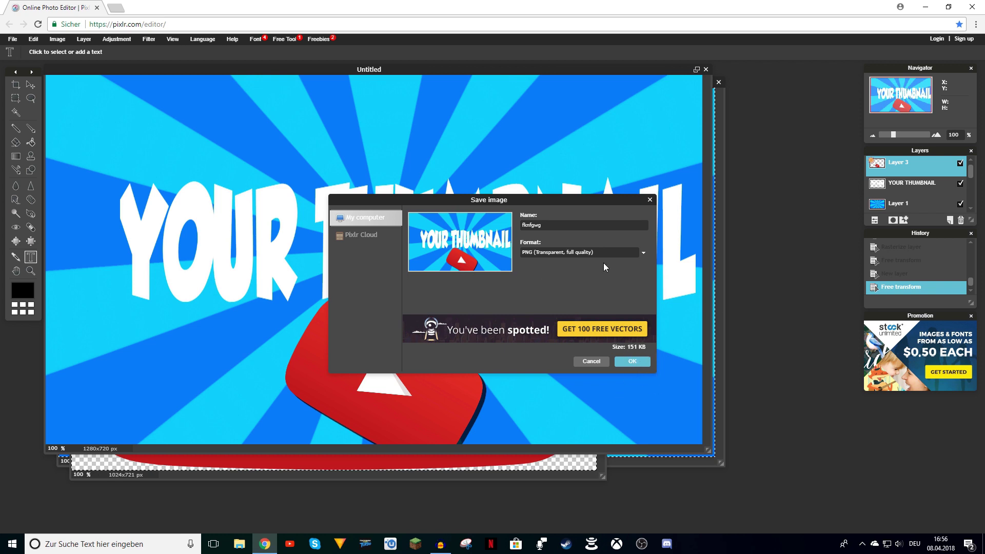
left_click(632, 361)
left_click(397, 263)
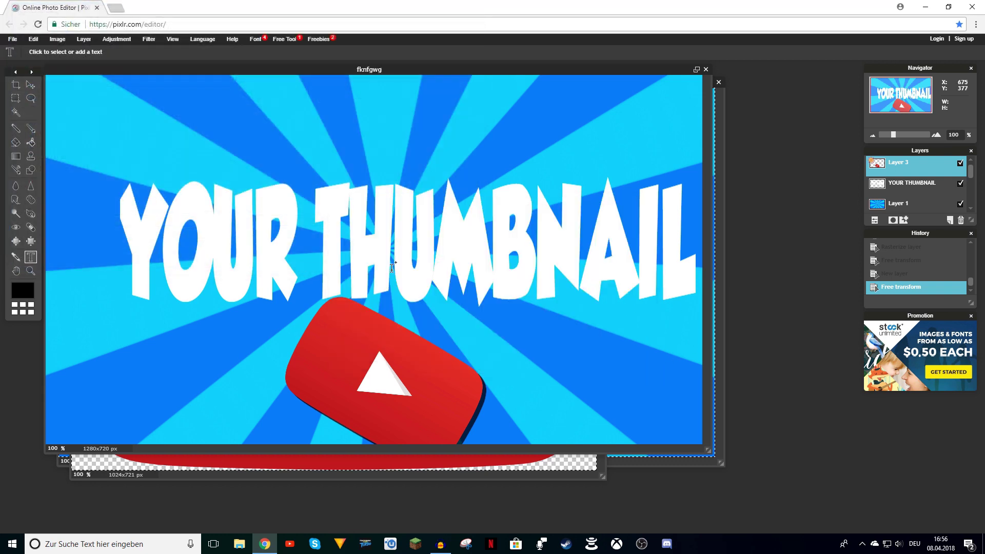